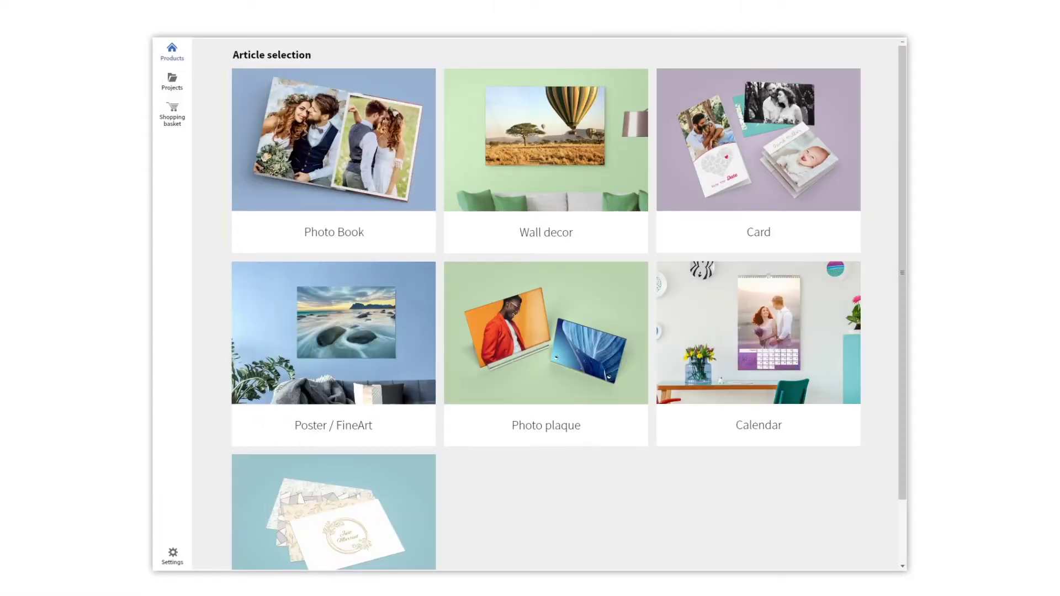
# - Go to Photo Book, then Portfolio Album, and view its Accessories page
pyautogui.click(400, 212)
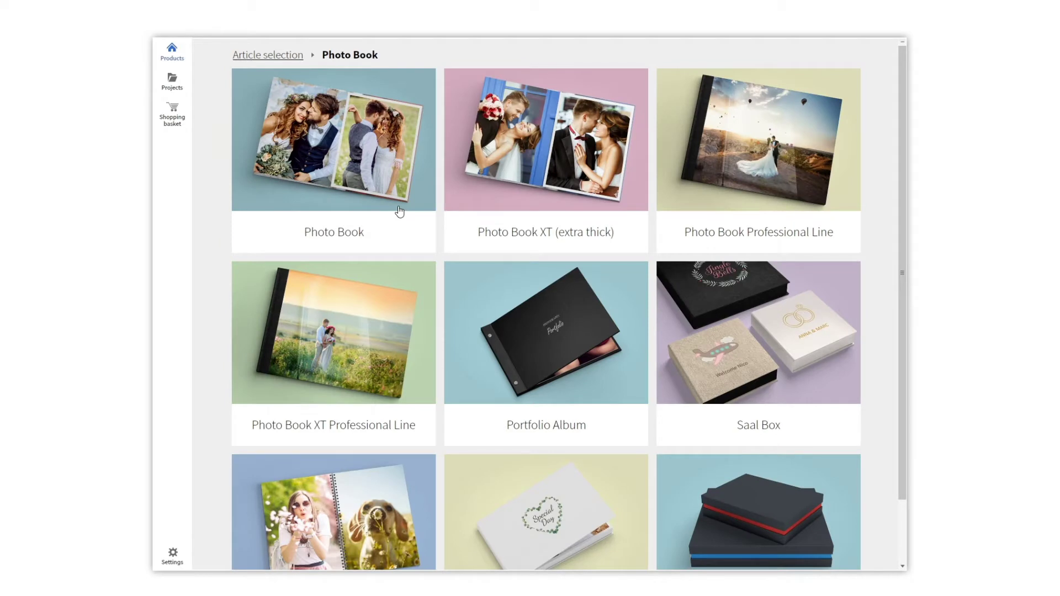
pyautogui.click(482, 306)
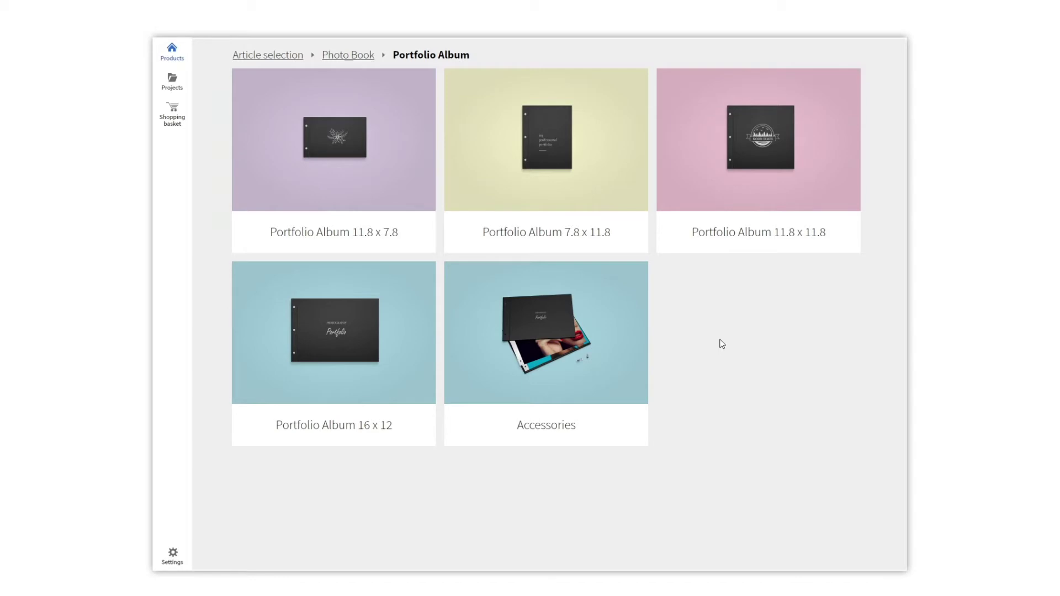
pyautogui.click(561, 326)
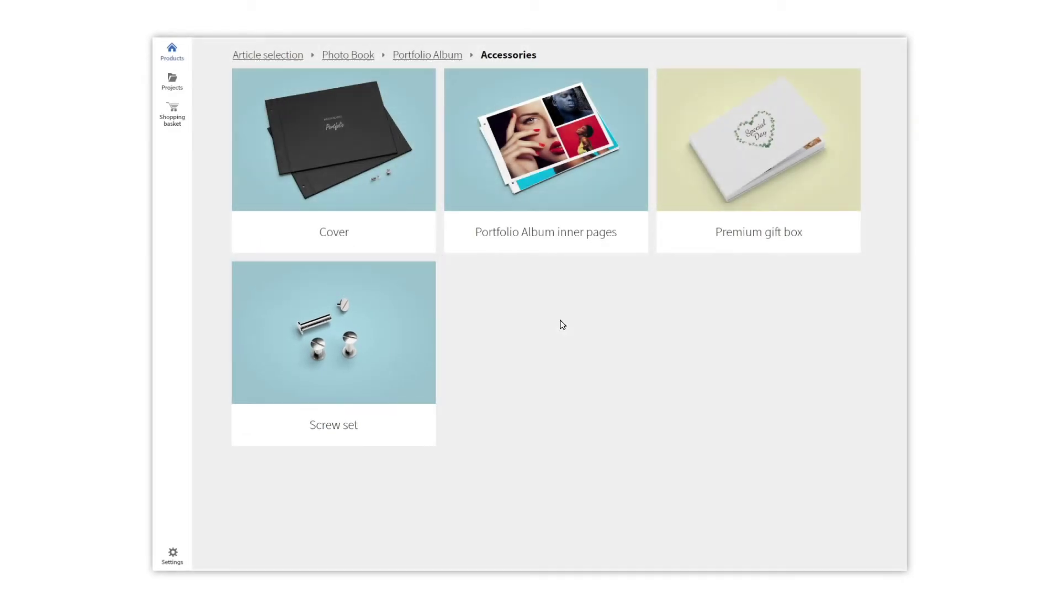
# - Choose the Portfolio Album 16 x 12 with black leather cover and start designing it
pyautogui.click(440, 55)
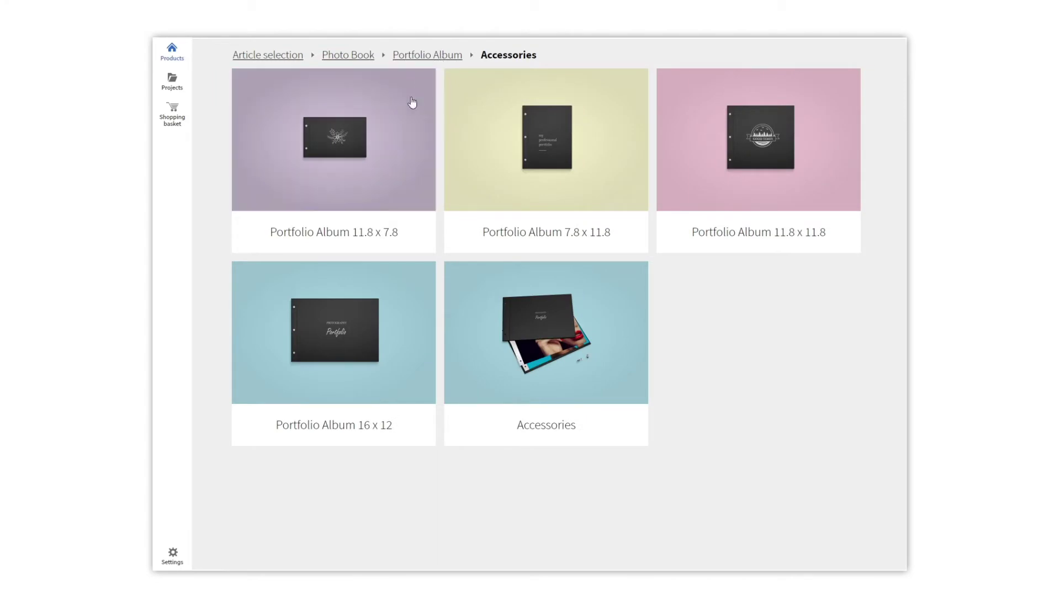
pyautogui.click(390, 331)
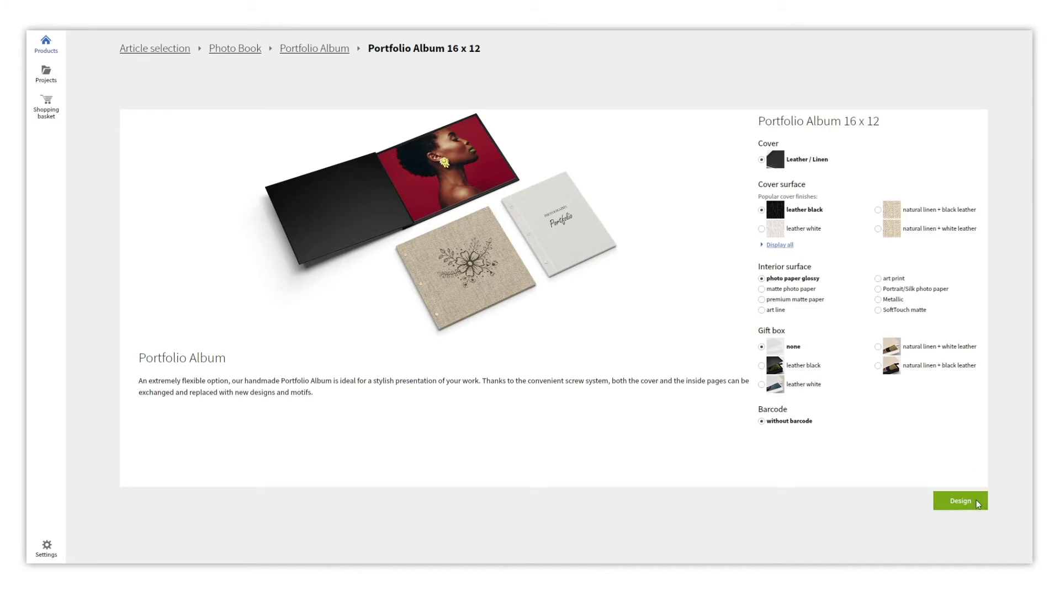
pyautogui.click(961, 501)
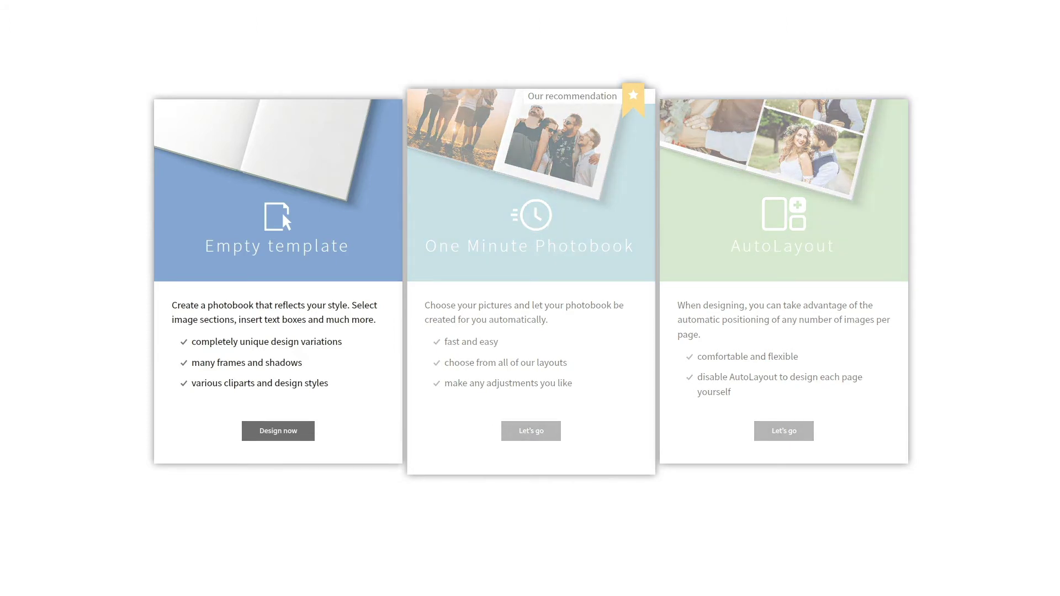
# - Start from the Empty template with 24 pages to open the album editor
pyautogui.click(279, 433)
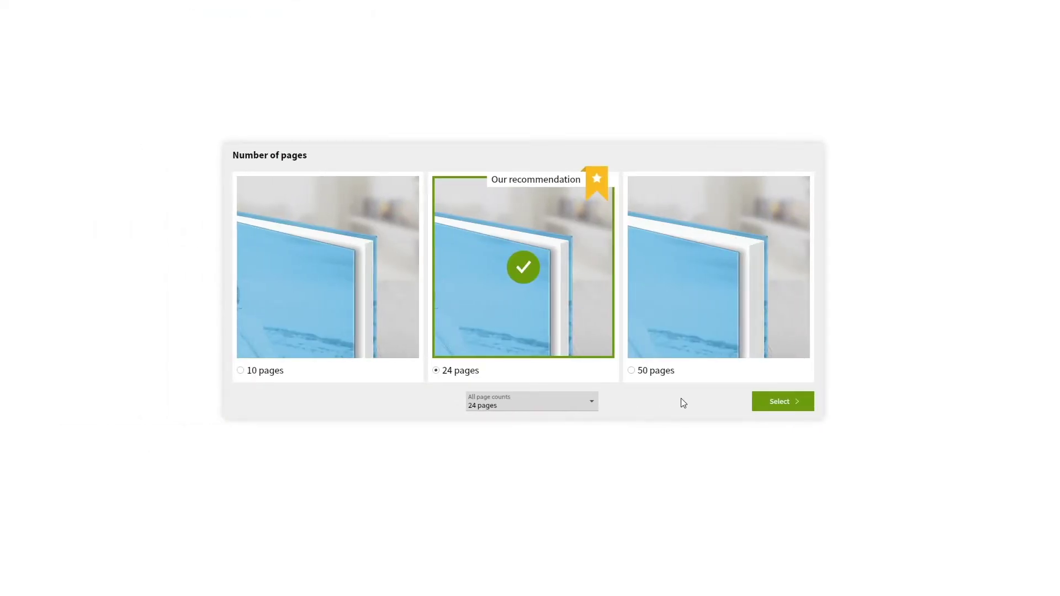
pyautogui.click(787, 402)
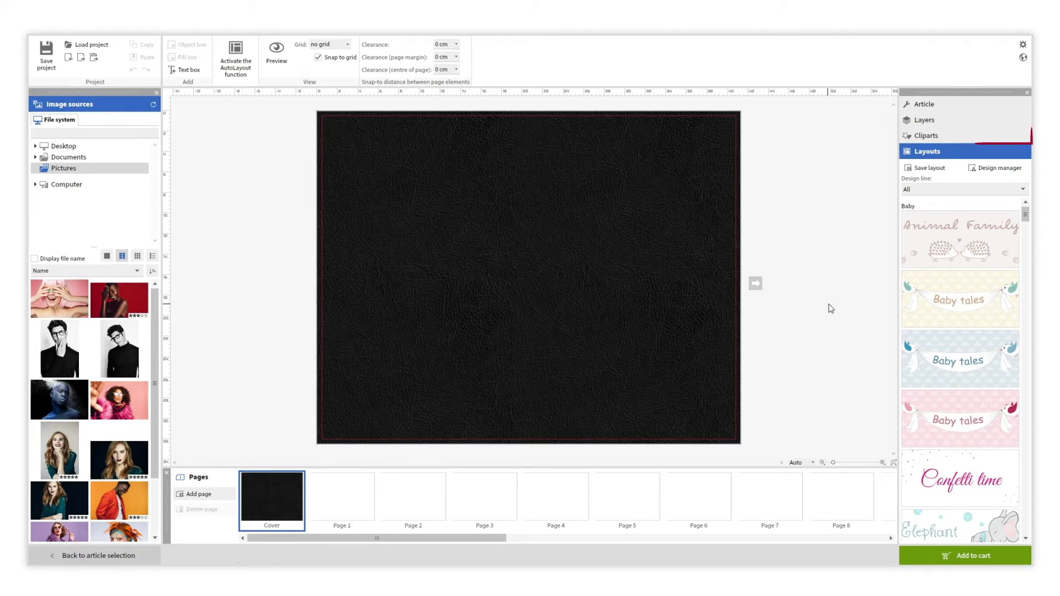
# - Try the Memories clipart on the cover at brightness 100, then delete it
pyautogui.click(926, 137)
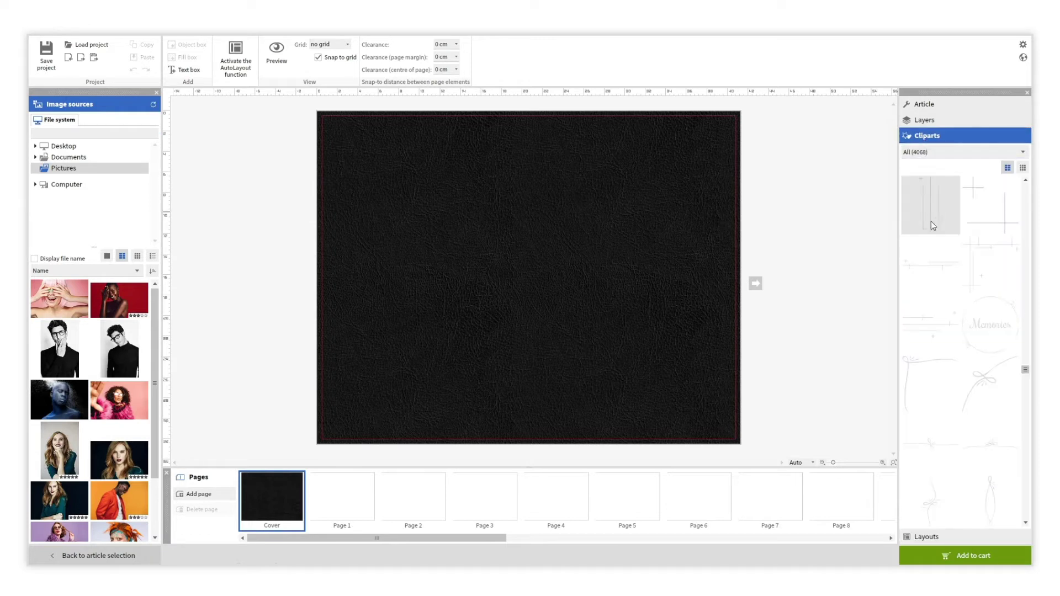
pyautogui.moveTo(528, 271); pyautogui.dragTo(528, 268)
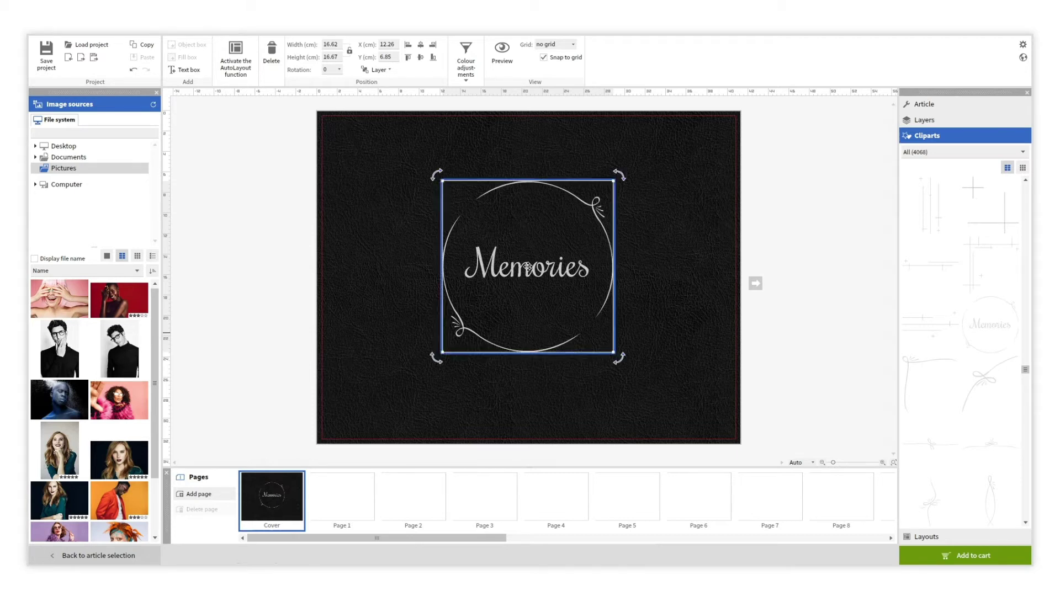
pyautogui.click(467, 61)
pyautogui.click(514, 94)
pyautogui.moveTo(520, 106); pyautogui.dragTo(549, 108)
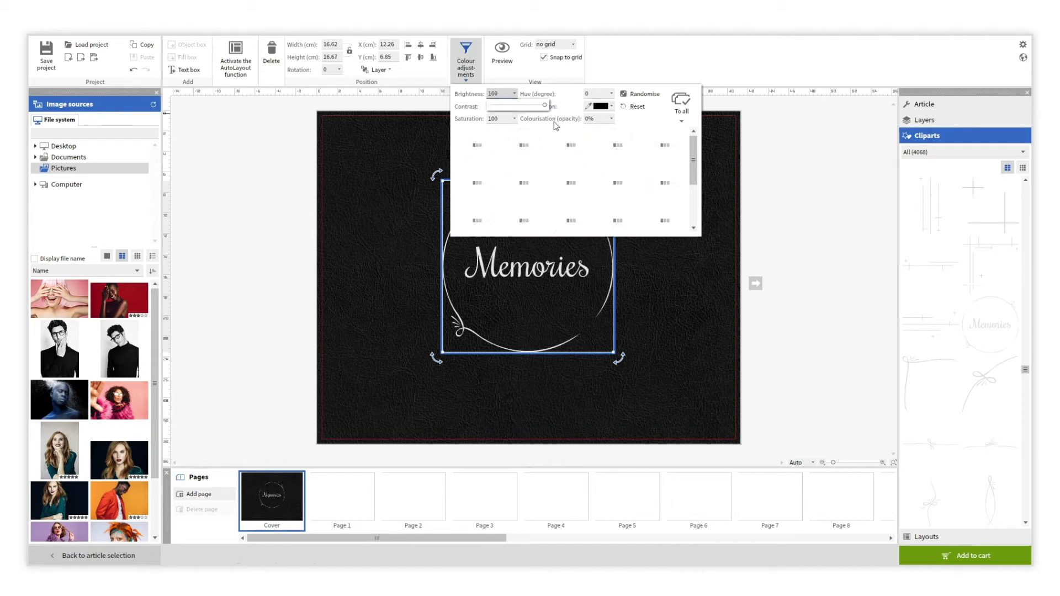
pyautogui.click(654, 273)
pyautogui.click(586, 265)
pyautogui.press('Delete')
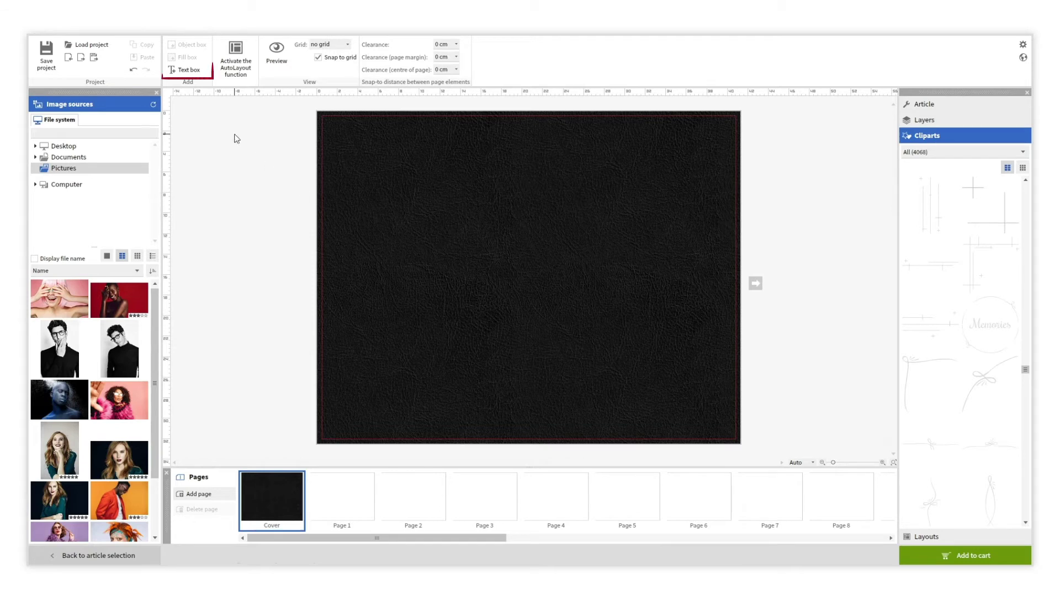
# - Add a 'PHOTOGRAPHY' text box above the cover centre in Roboto Light
pyautogui.click(191, 70)
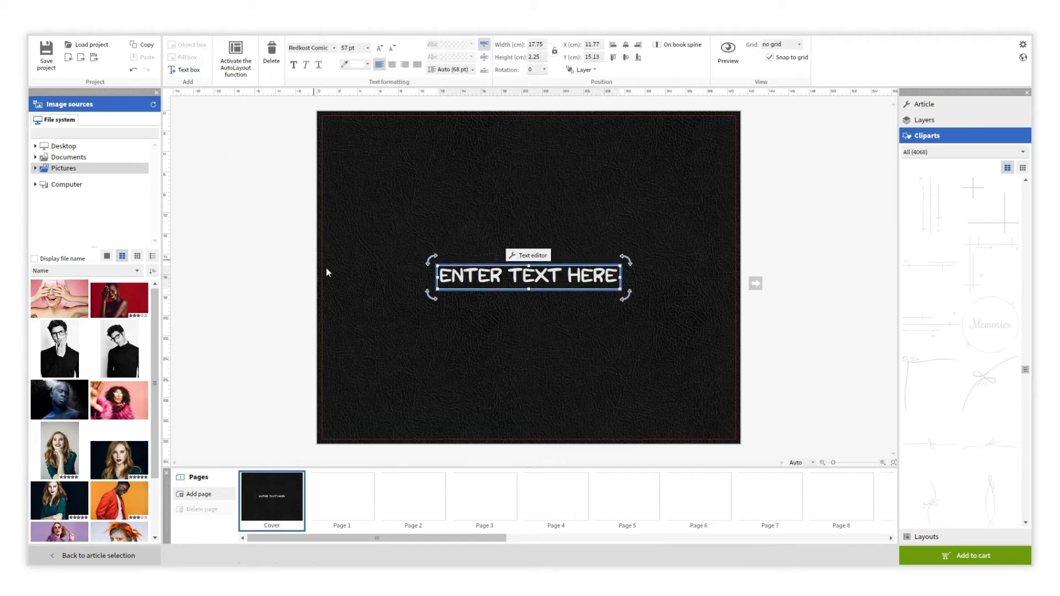
pyautogui.click(515, 276)
pyautogui.write('PHOTOGRAPHY')
pyautogui.press('Escape')
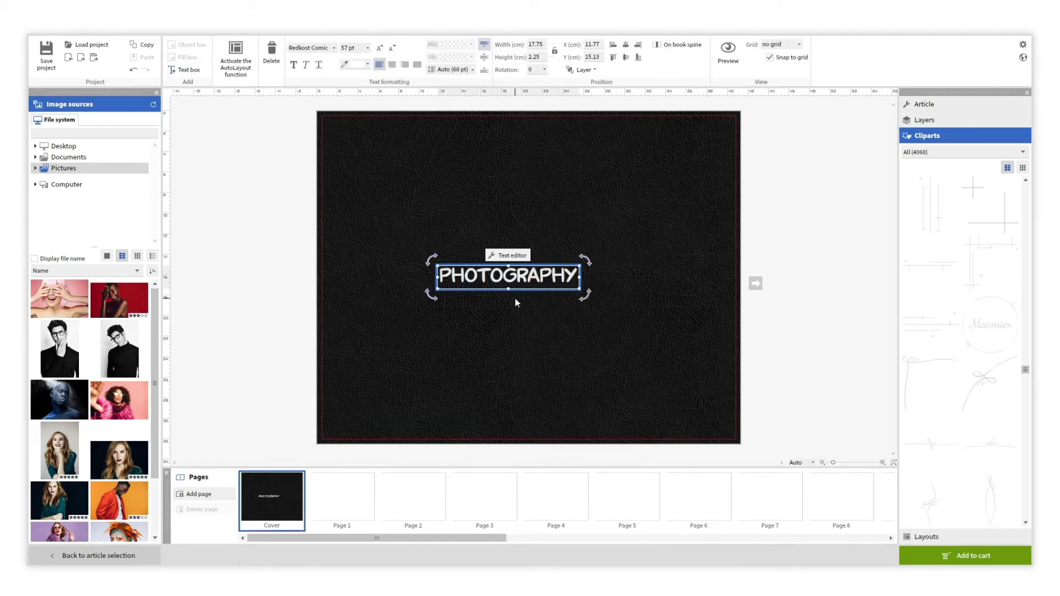
pyautogui.moveTo(513, 282); pyautogui.dragTo(544, 243)
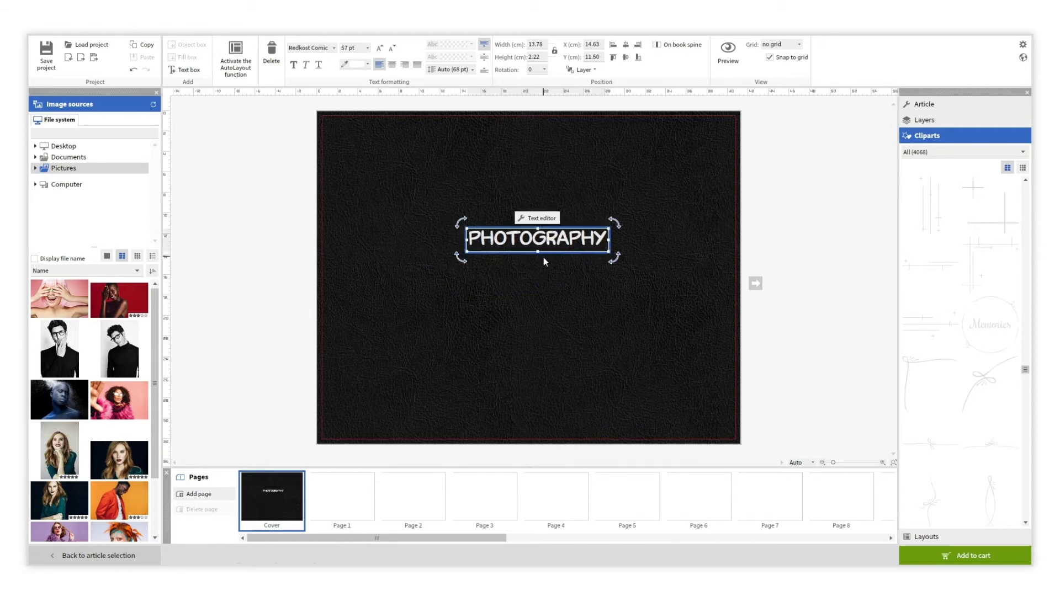
pyautogui.click(545, 218)
pyautogui.click(425, 220)
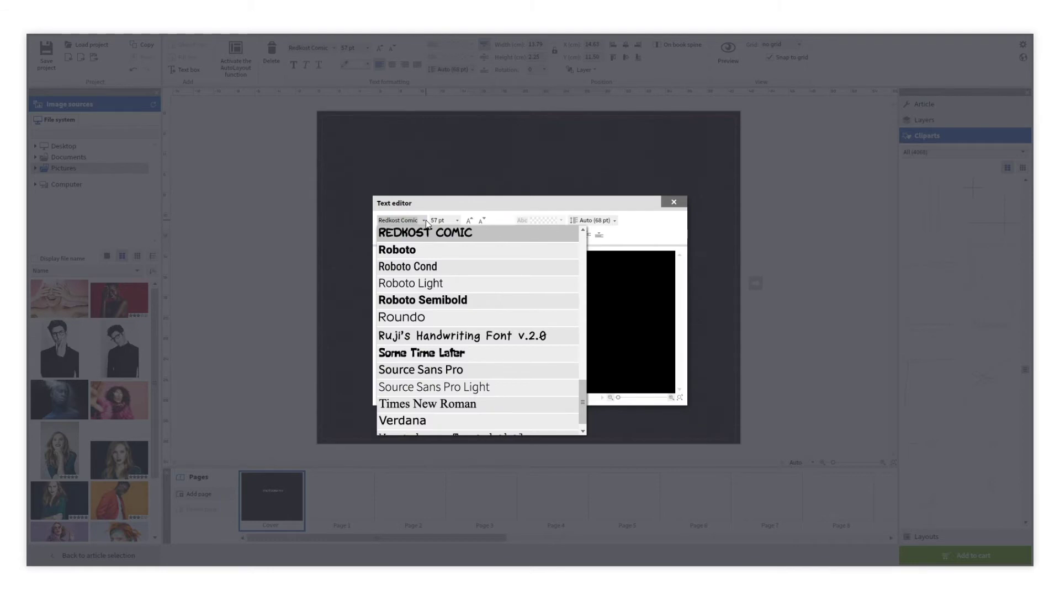
pyautogui.click(425, 284)
pyautogui.click(673, 202)
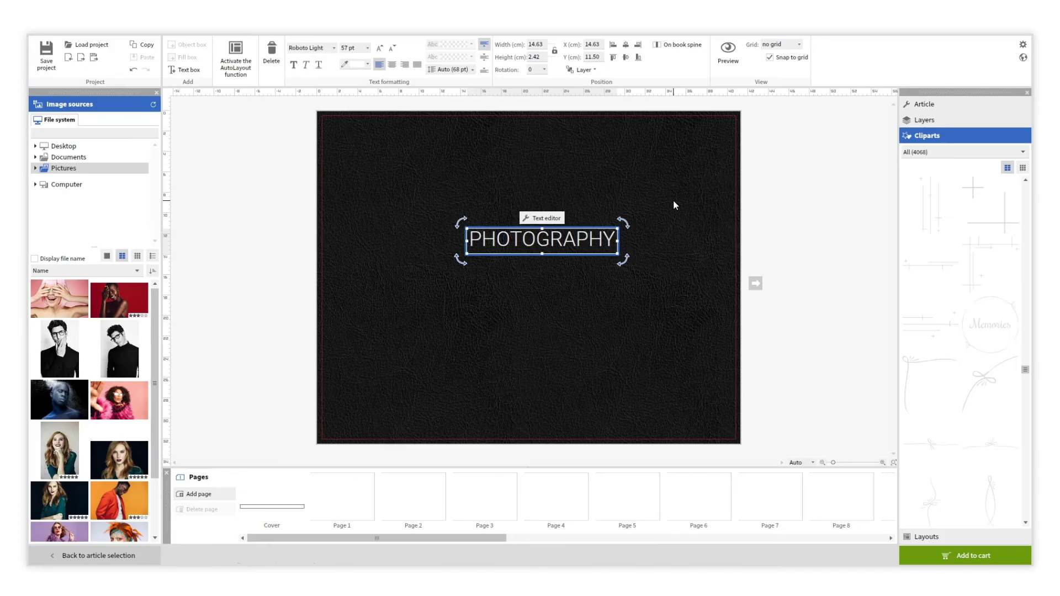
pyautogui.click(554, 287)
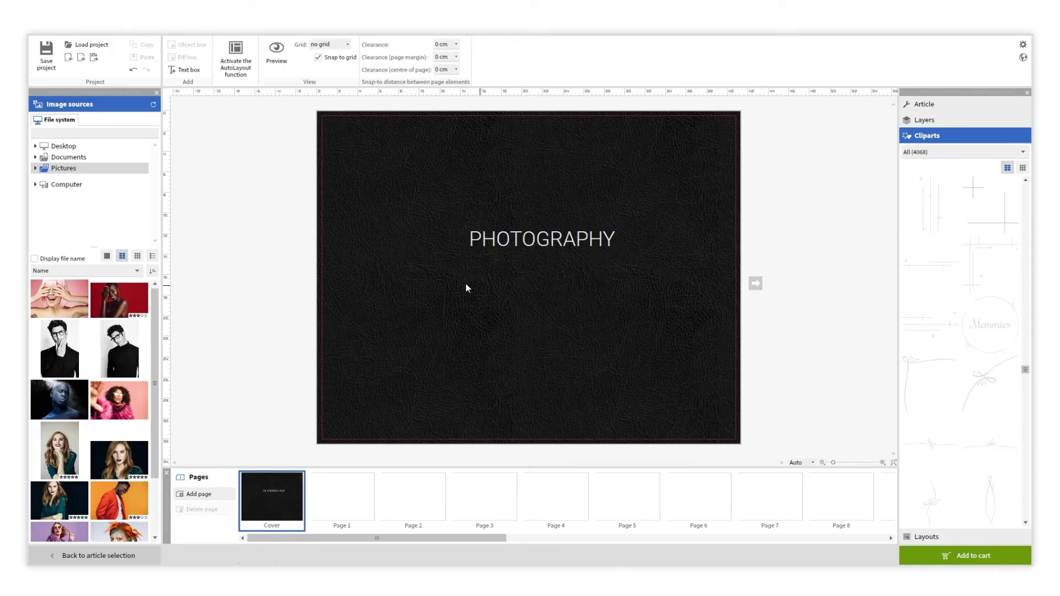
# - Add a second text box reading 'portfolio' in the Dancing Script font
pyautogui.click(186, 70)
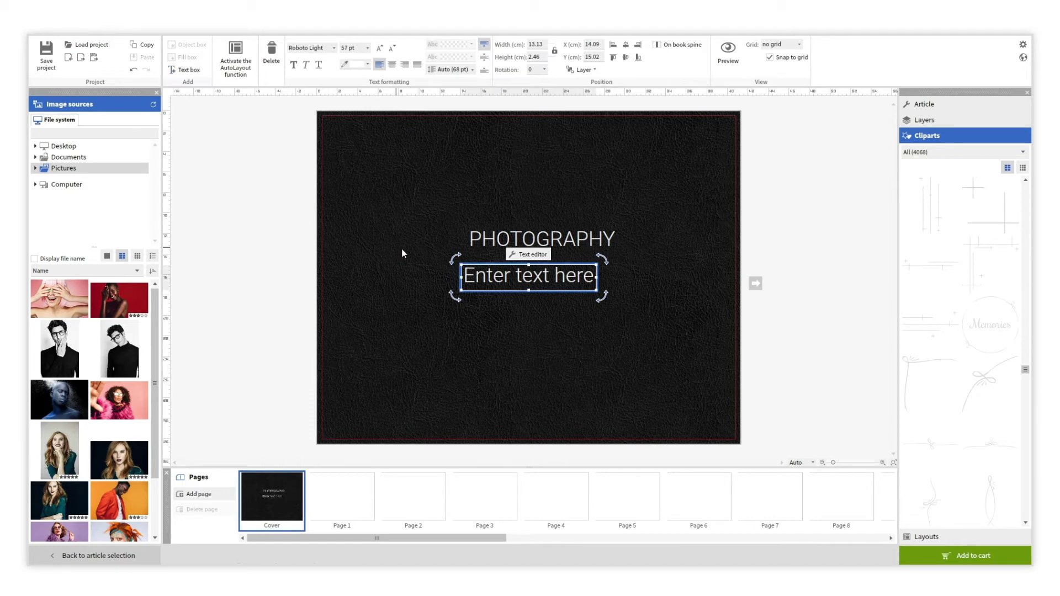
pyautogui.doubleClick(497, 273)
pyautogui.write('portfolio')
pyautogui.press('Escape')
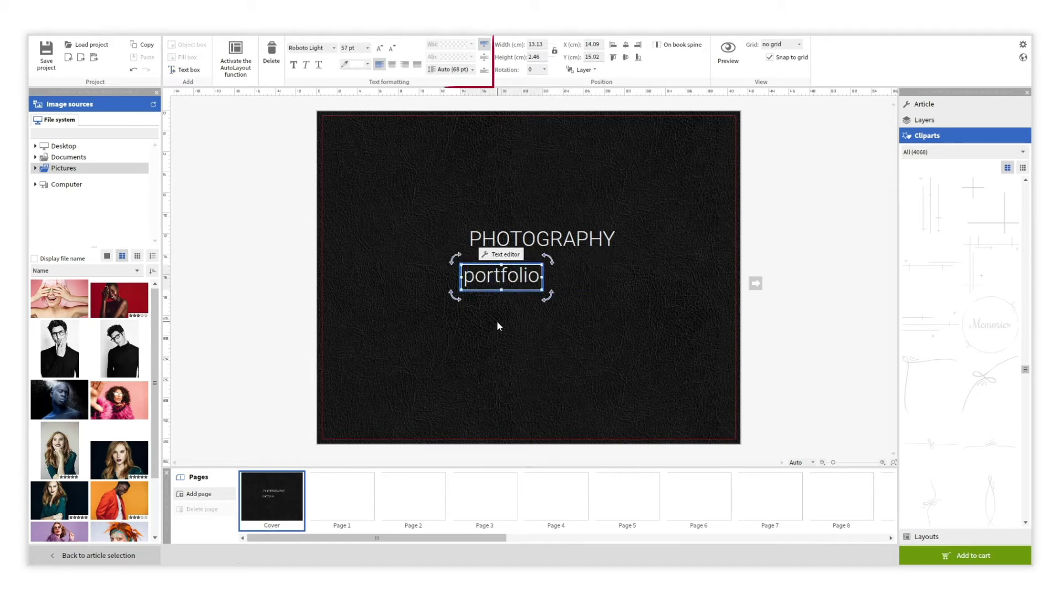
pyautogui.click(334, 48)
pyautogui.scroll(5, 330, 94)
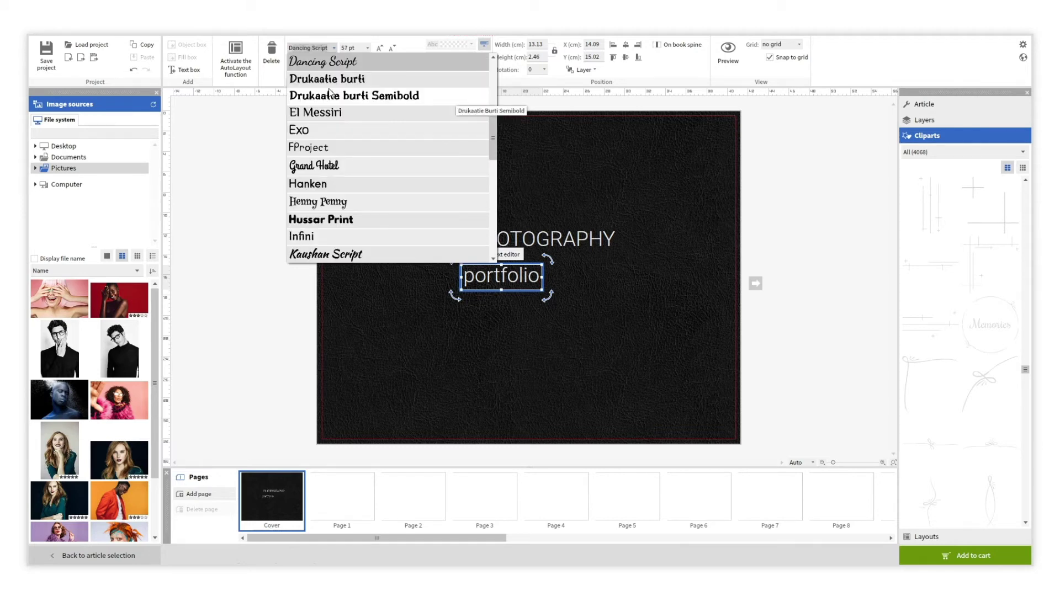
pyautogui.click(332, 63)
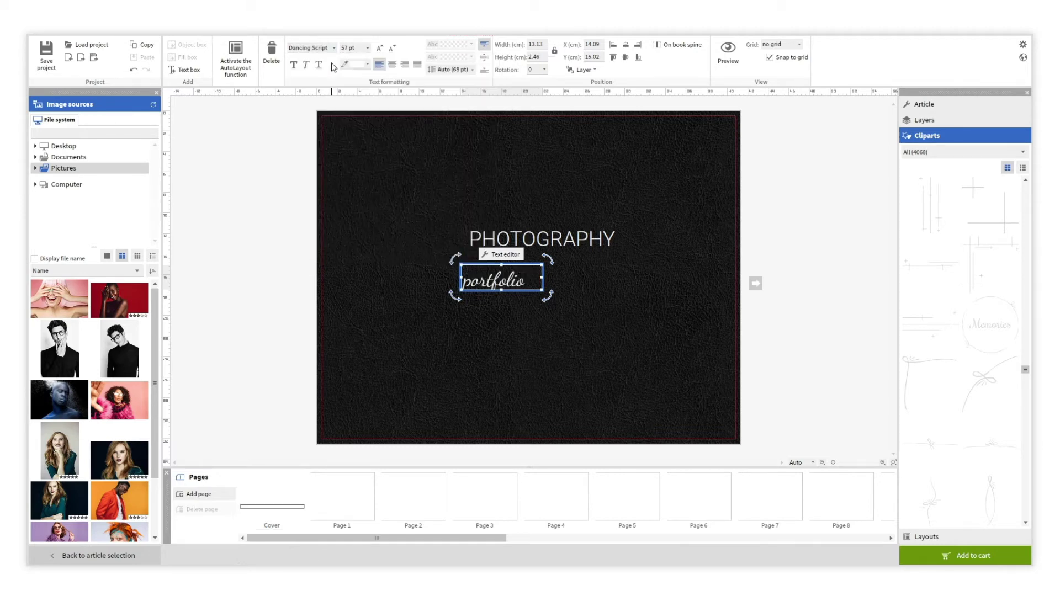
pyautogui.click(500, 340)
# - Centre both 'portfolio' and 'PHOTOGRAPHY' horizontally, moving PHOTOGRAPHY slightly closer to portfolio
pyautogui.click(503, 281)
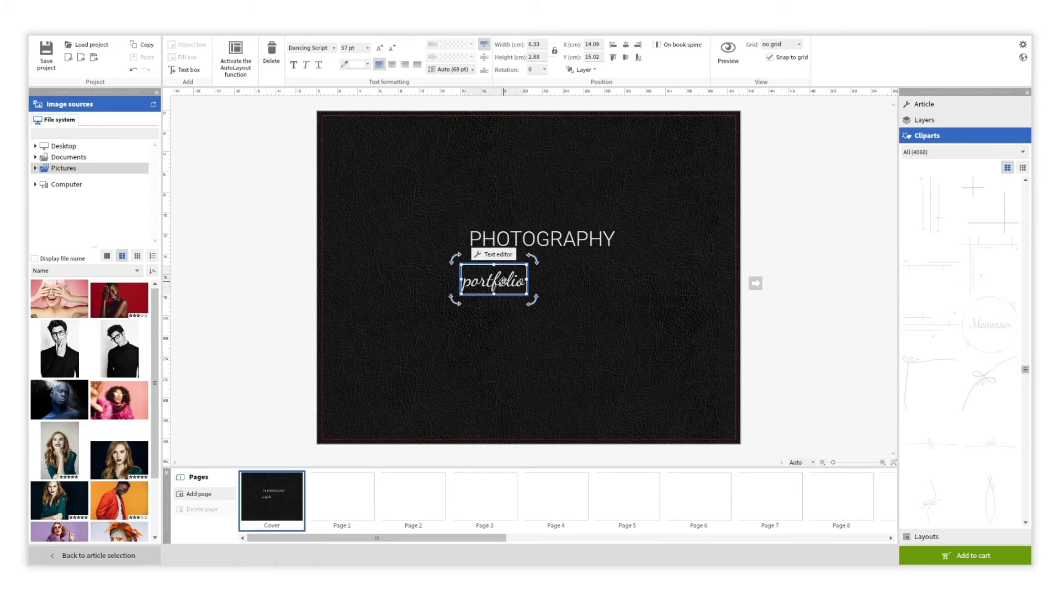
pyautogui.click(626, 58)
pyautogui.moveTo(583, 241); pyautogui.dragTo(569, 252)
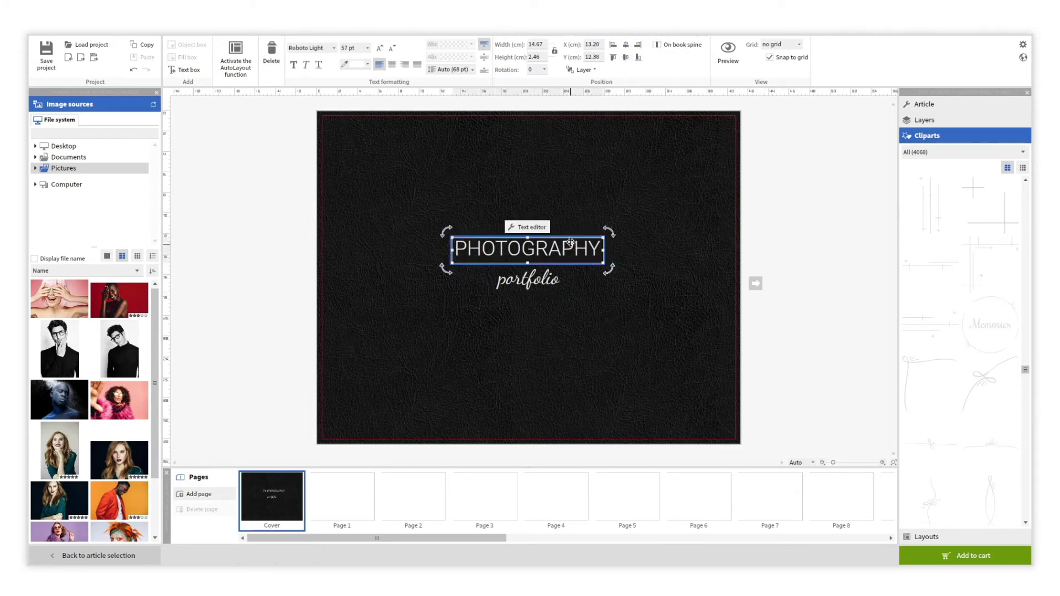
pyautogui.click(627, 45)
pyautogui.click(611, 314)
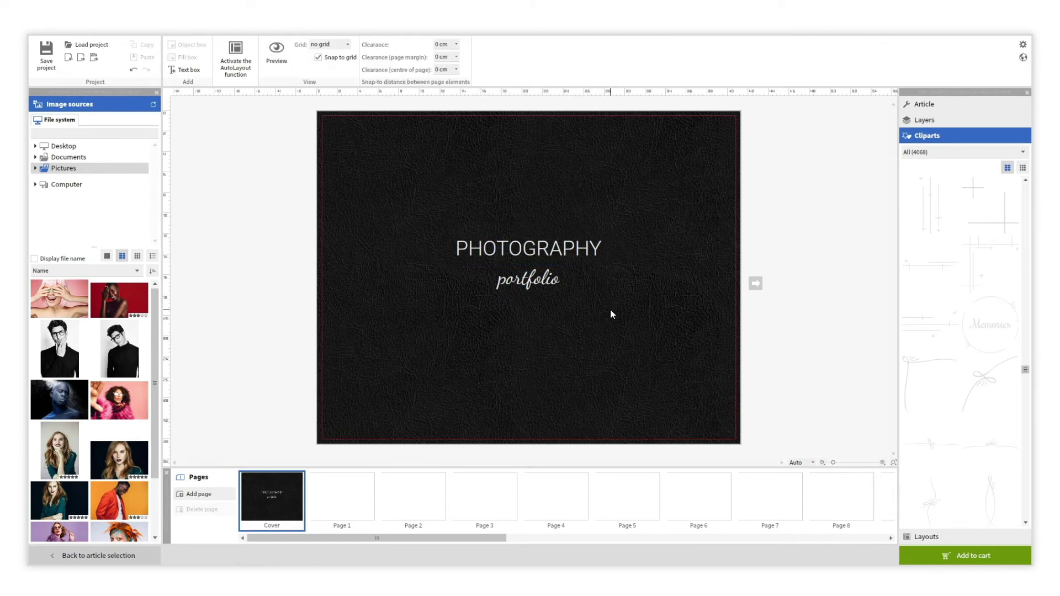
# - Place the pink-haired portrait on Page 1 and stretch it to all page edges
pyautogui.click(362, 492)
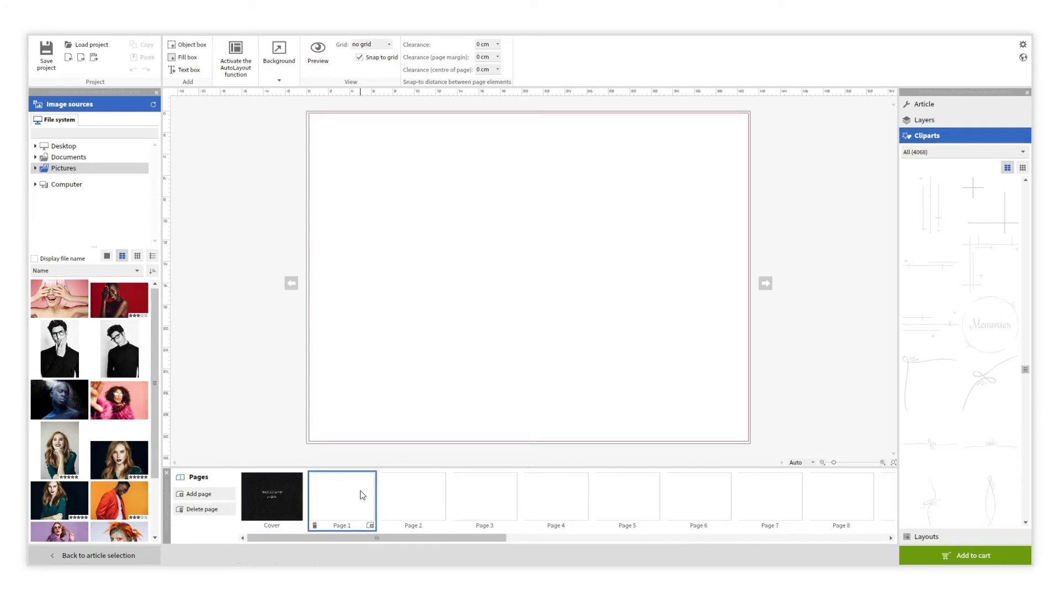
pyautogui.moveTo(65, 297); pyautogui.dragTo(505, 267)
pyautogui.moveTo(505, 177); pyautogui.dragTo(507, 113)
pyautogui.moveTo(638, 231); pyautogui.dragTo(750, 227)
pyautogui.moveTo(561, 356); pyautogui.dragTo(561, 444)
pyautogui.moveTo(383, 295); pyautogui.dragTo(307, 298)
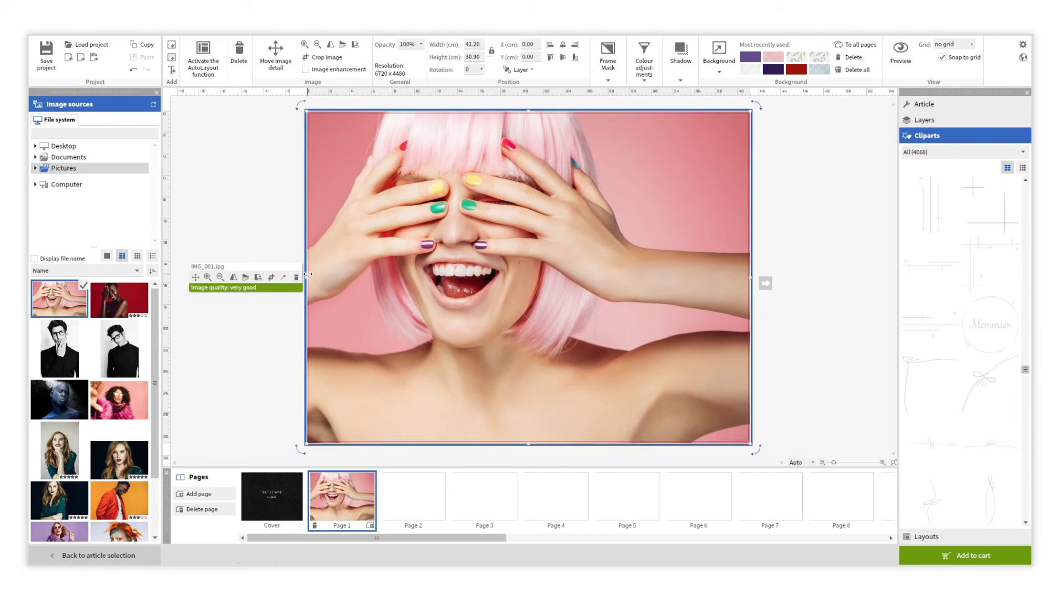
# - Zoom into the Page 1 photo and shift its detail slightly down-right within the frame
pyautogui.click(234, 277)
pyautogui.click(234, 278)
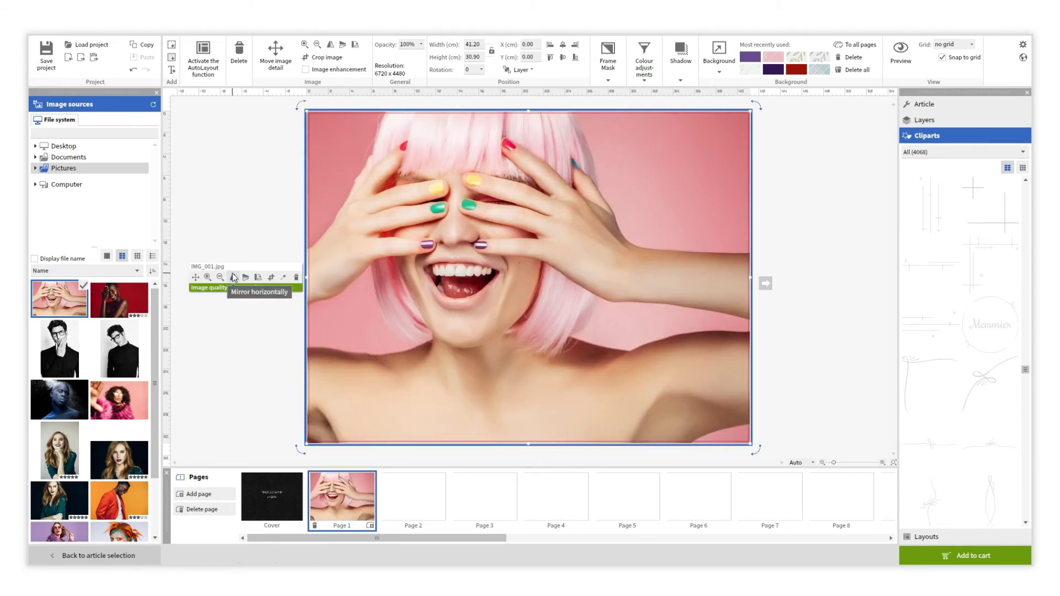
pyautogui.click(212, 278)
pyautogui.click(212, 277)
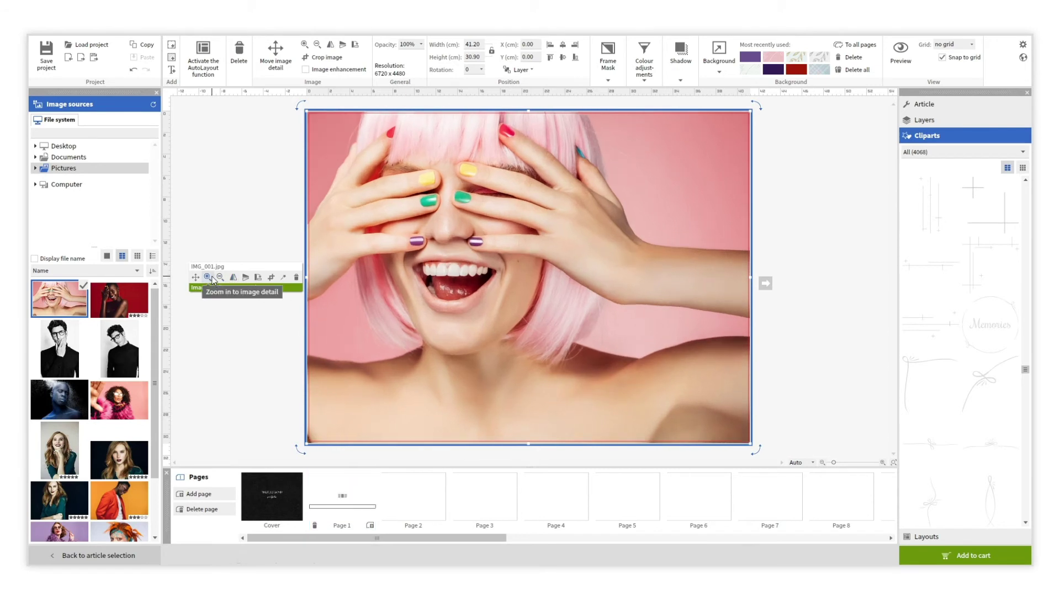
pyautogui.click(195, 277)
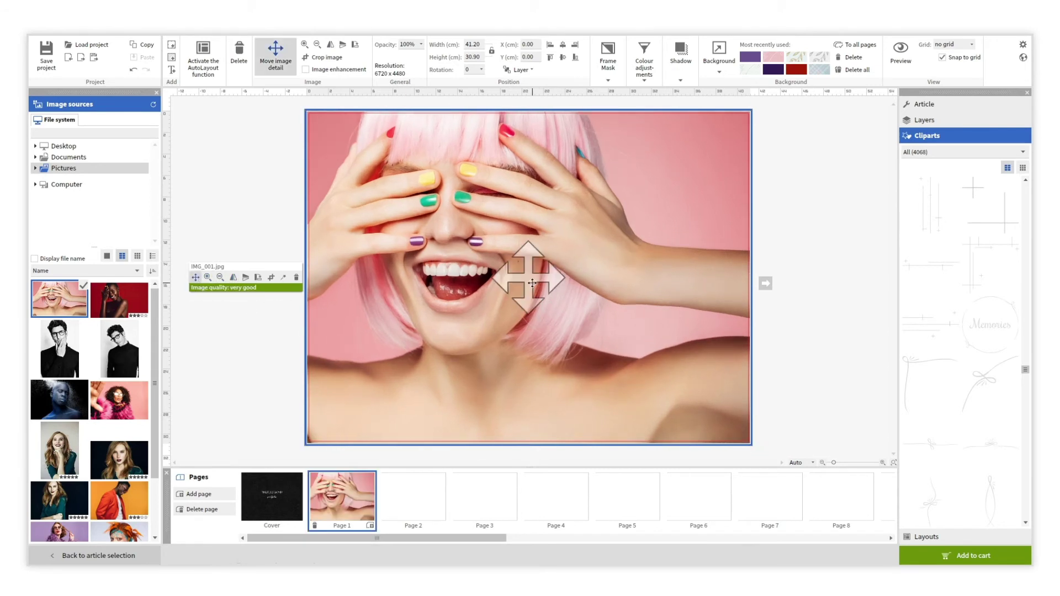
pyautogui.moveTo(359, 316); pyautogui.dragTo(377, 335)
pyautogui.click(257, 365)
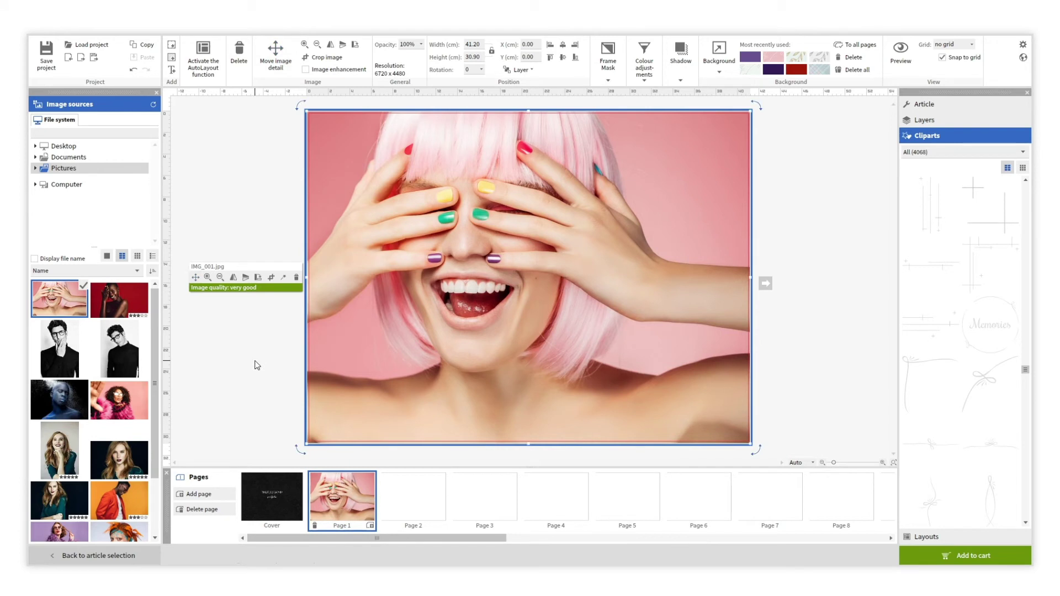
pyautogui.click(257, 365)
# - Fill Page 2 with the red-background portrait, then move on to blank Page 3
pyautogui.click(396, 491)
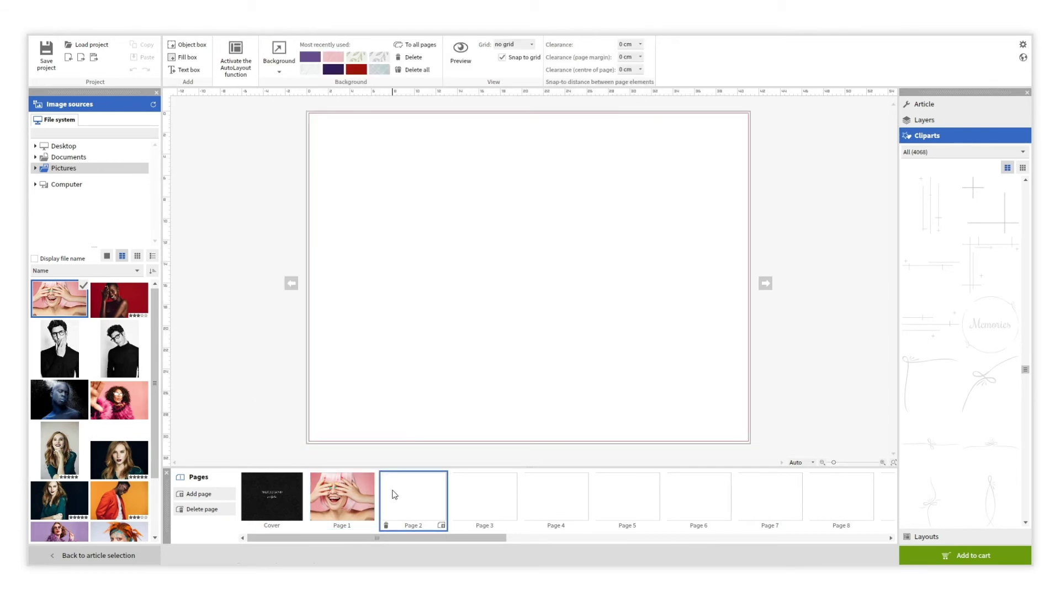
pyautogui.moveTo(198, 339); pyautogui.dragTo(306, 336)
pyautogui.click(287, 343)
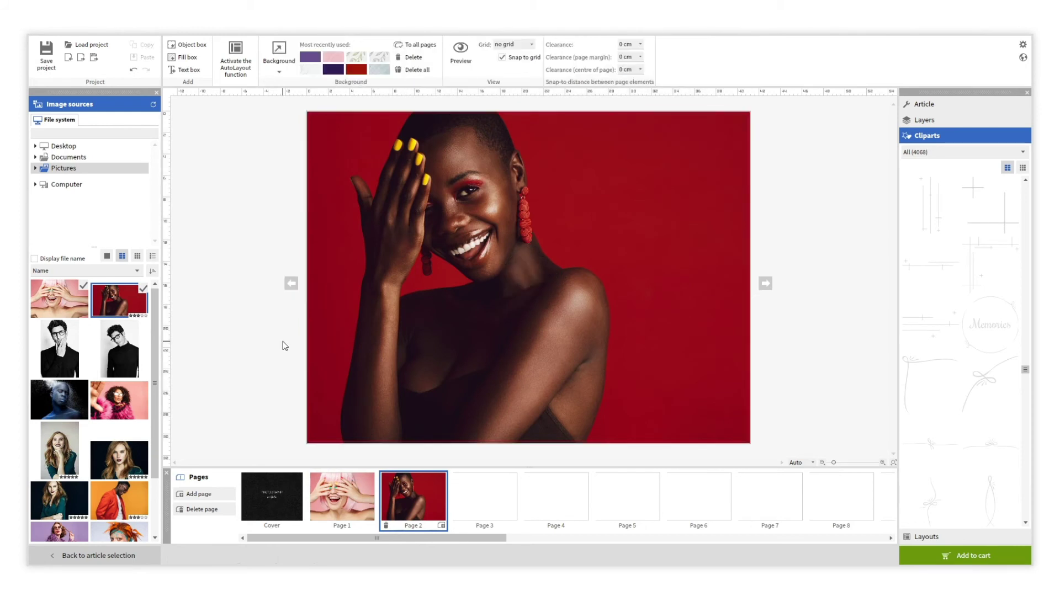
pyautogui.click(480, 497)
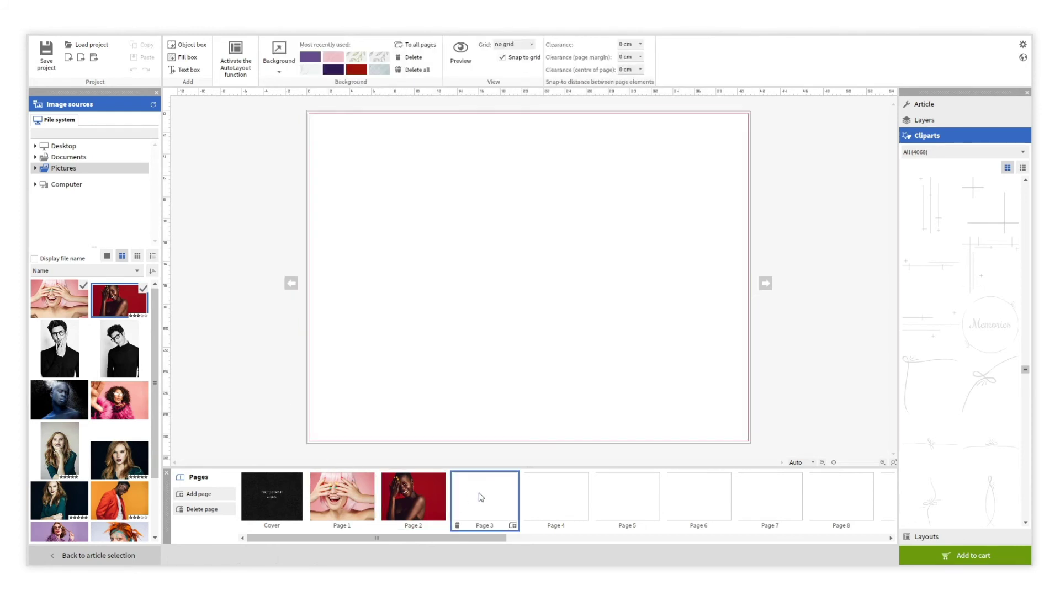
# - Apply a Basic design-line layout with 2 side-by-side images to Page 3
pyautogui.click(926, 537)
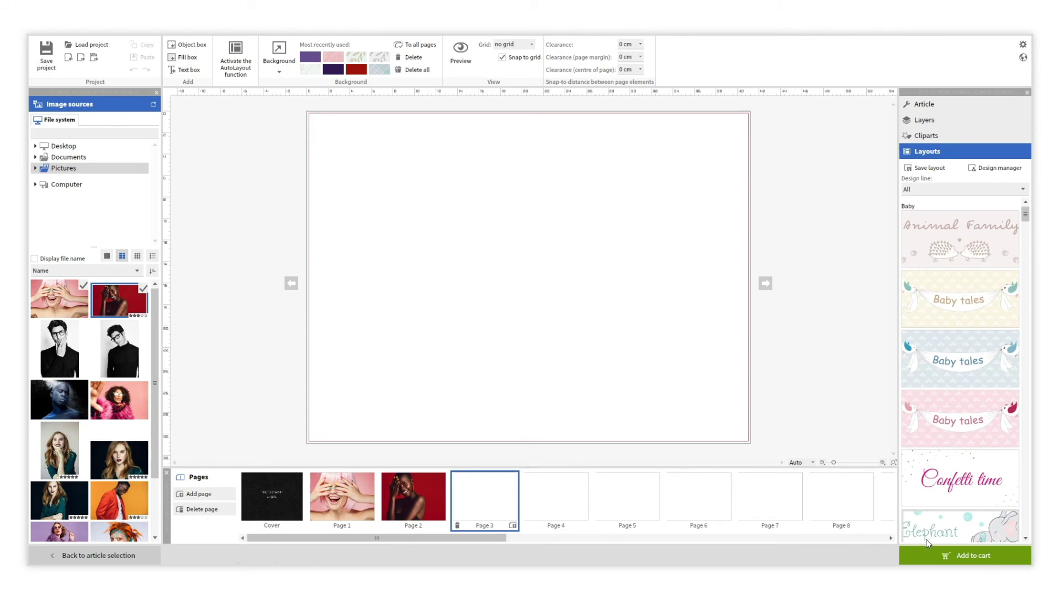
pyautogui.click(1026, 187)
pyautogui.moveTo(1026, 187); pyautogui.dragTo(1024, 240)
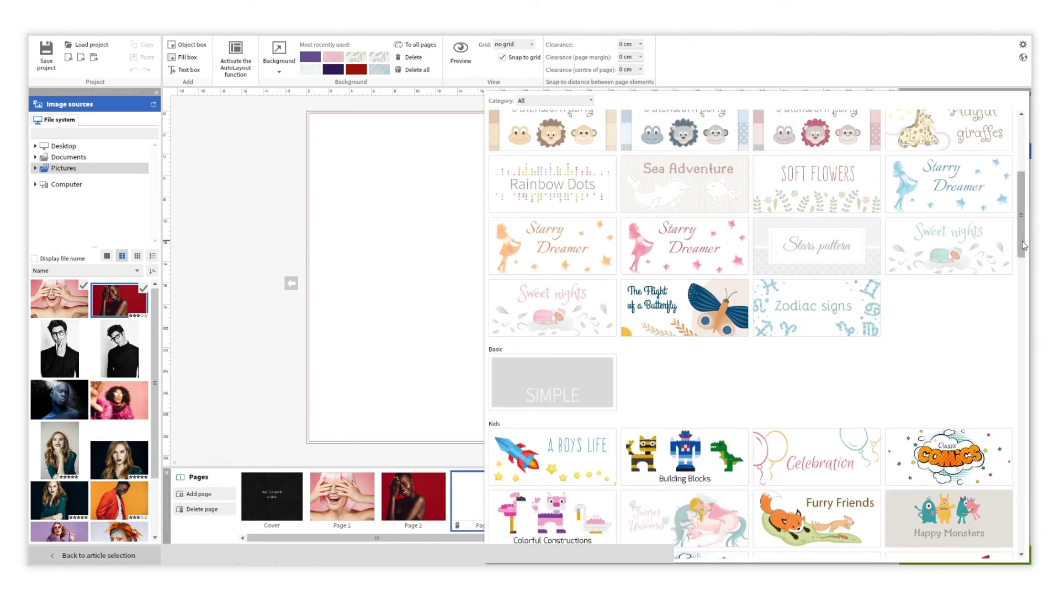
pyautogui.click(587, 381)
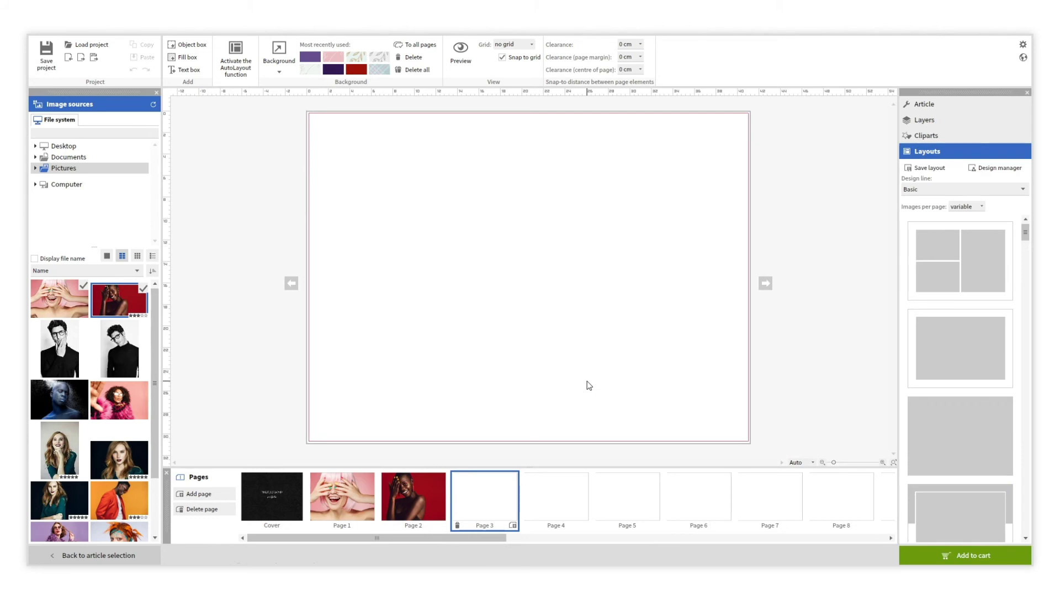
pyautogui.moveTo(1025, 232); pyautogui.dragTo(1028, 296)
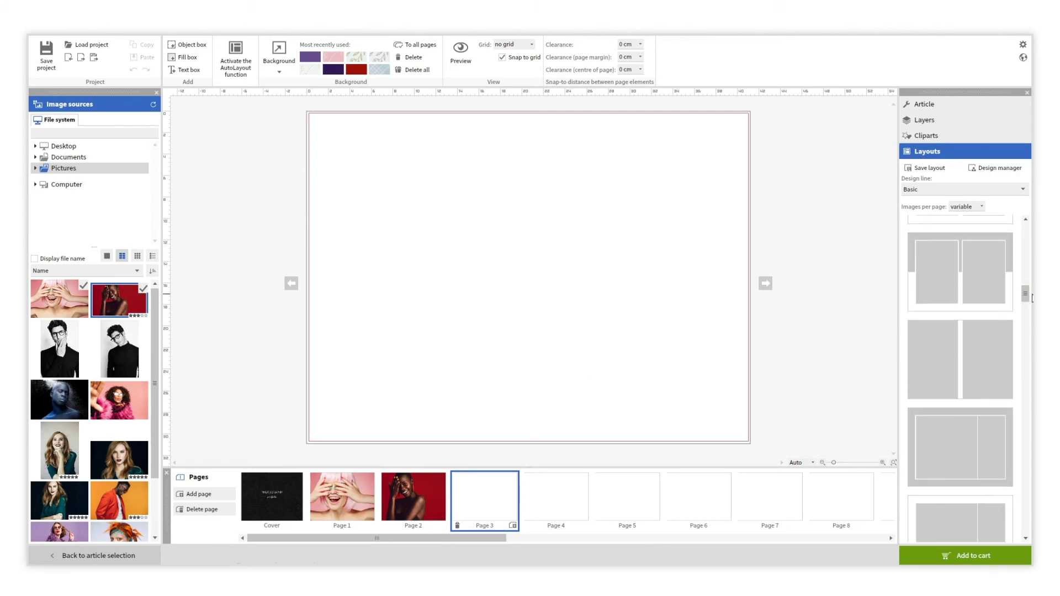
pyautogui.click(983, 207)
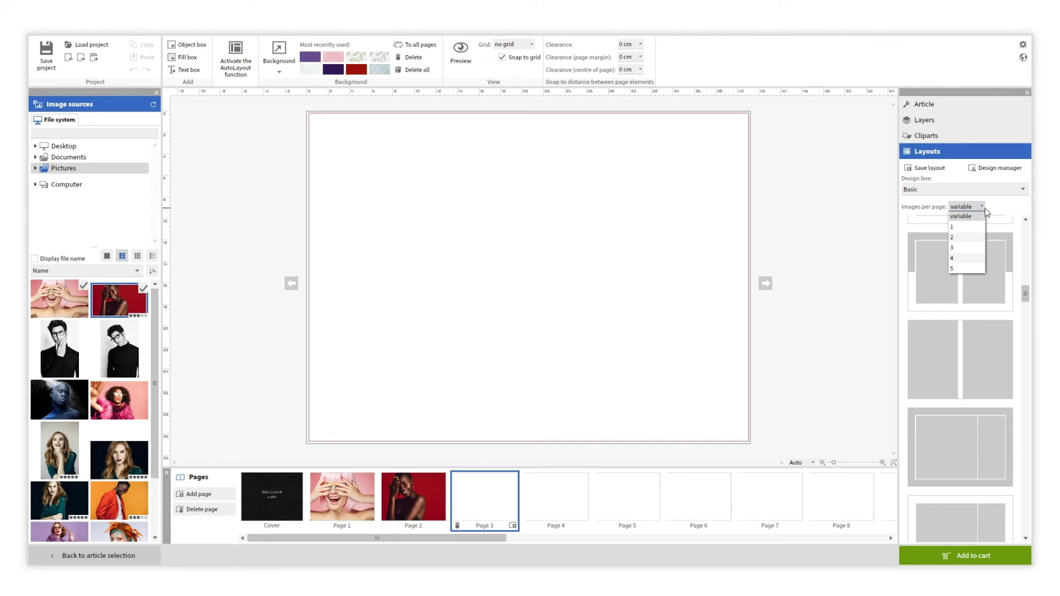
pyautogui.click(963, 237)
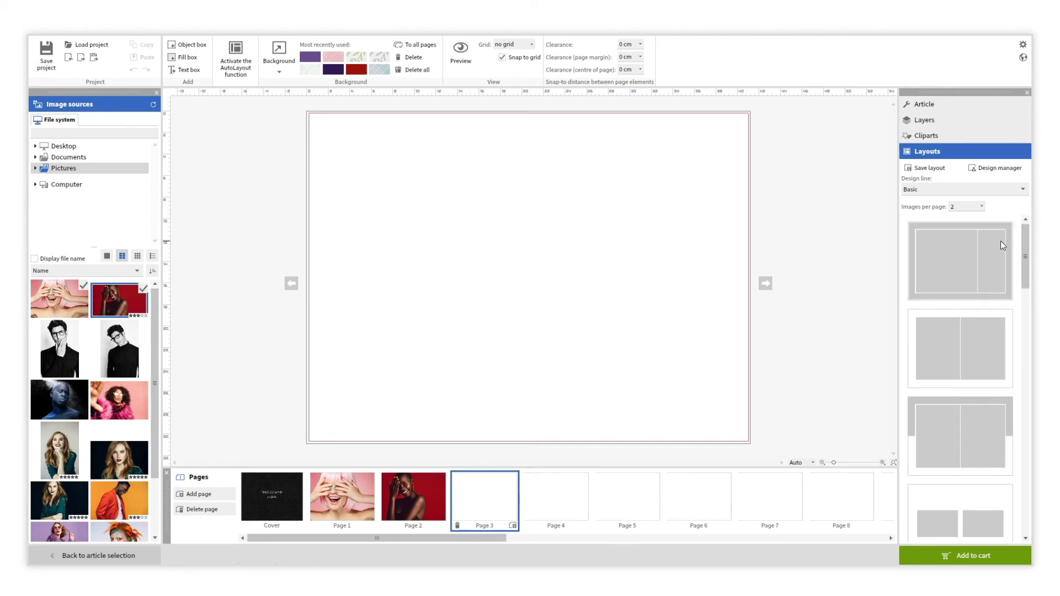
pyautogui.moveTo(1024, 243)
pyautogui.mouseDown()
pyautogui.moveTo(1028, 271)
pyautogui.moveTo(1026, 248)
pyautogui.mouseUp()
pyautogui.click(993, 260)
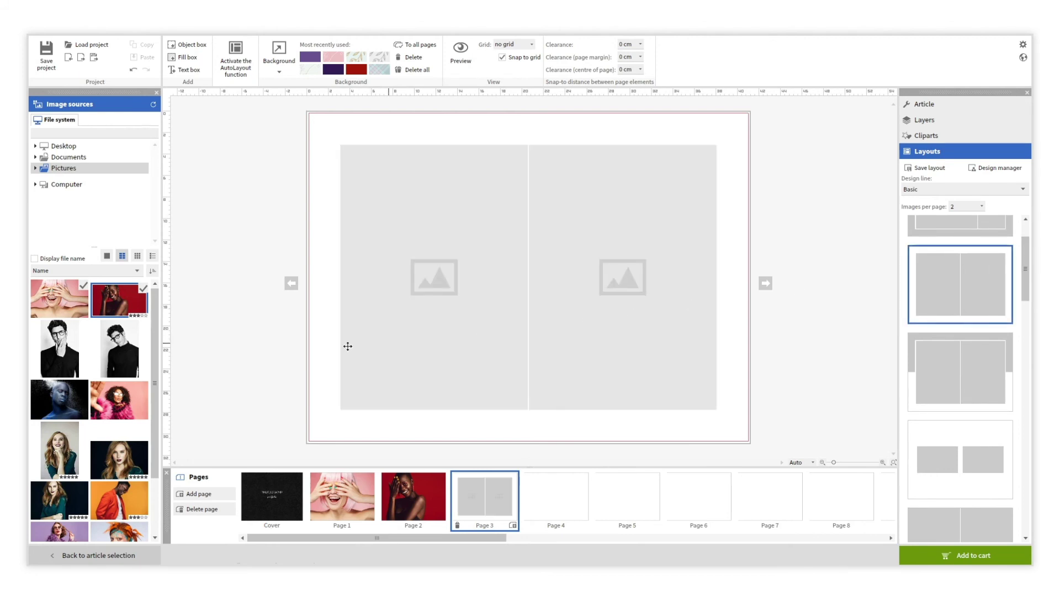
# - Fill both slots with the black-and-white glasses portraits, then go to Page 4
pyautogui.moveTo(63, 349); pyautogui.dragTo(360, 319)
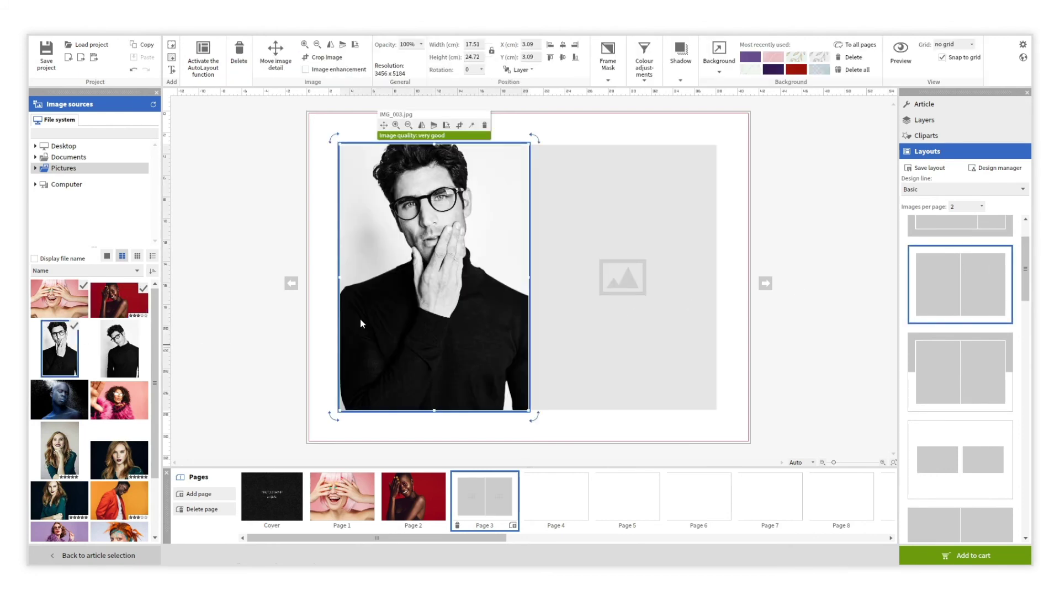
pyautogui.moveTo(119, 350); pyautogui.dragTo(565, 372)
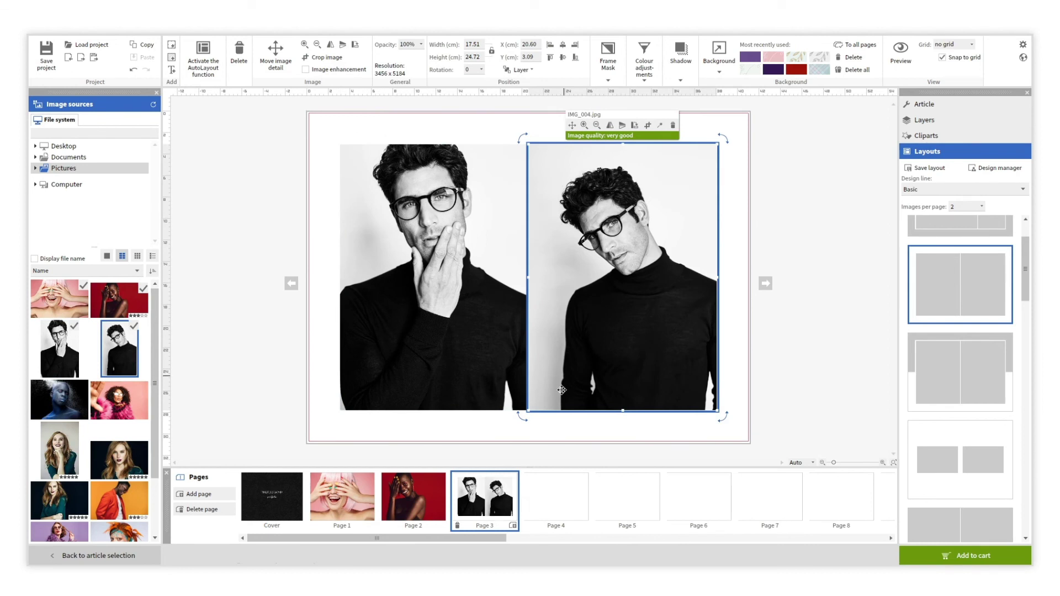
pyautogui.click(541, 457)
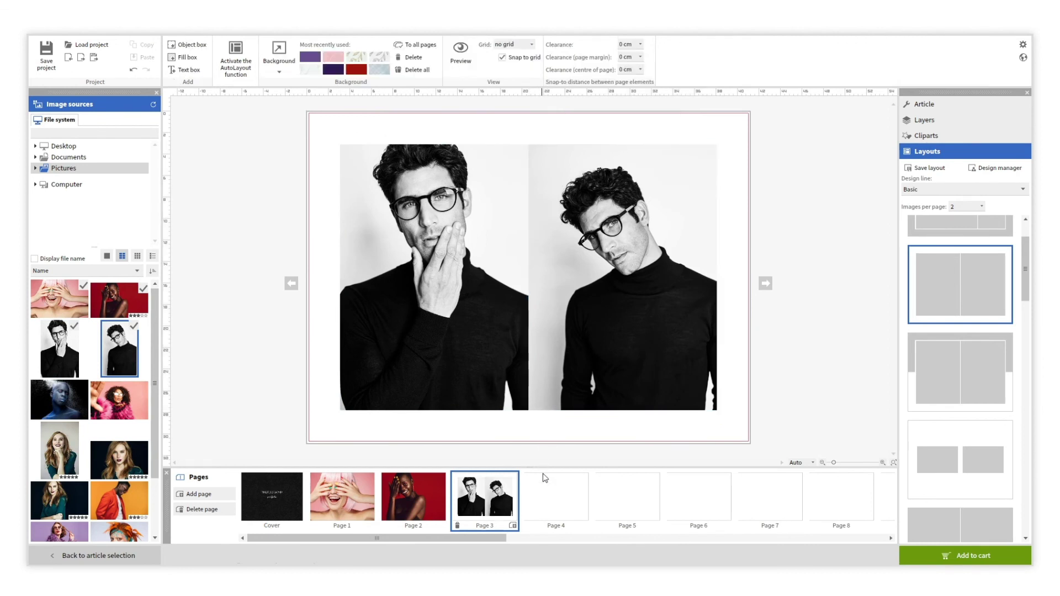
pyautogui.click(547, 496)
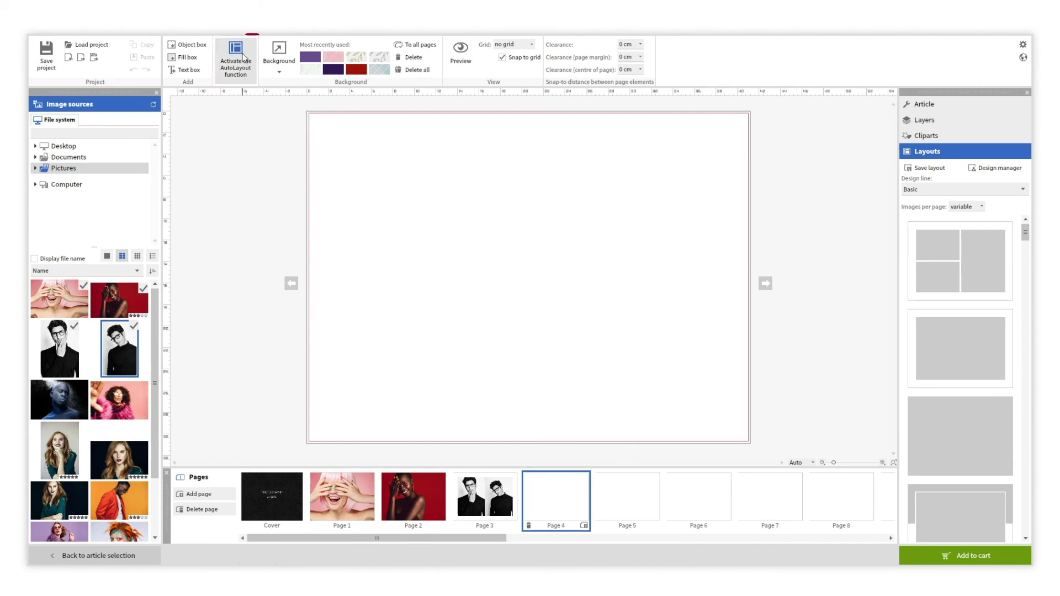
# - Turn on AutoLayout and fill Page 4 with the blue-skinned portrait and Page 5 with the pink-fur portrait
pyautogui.click(243, 55)
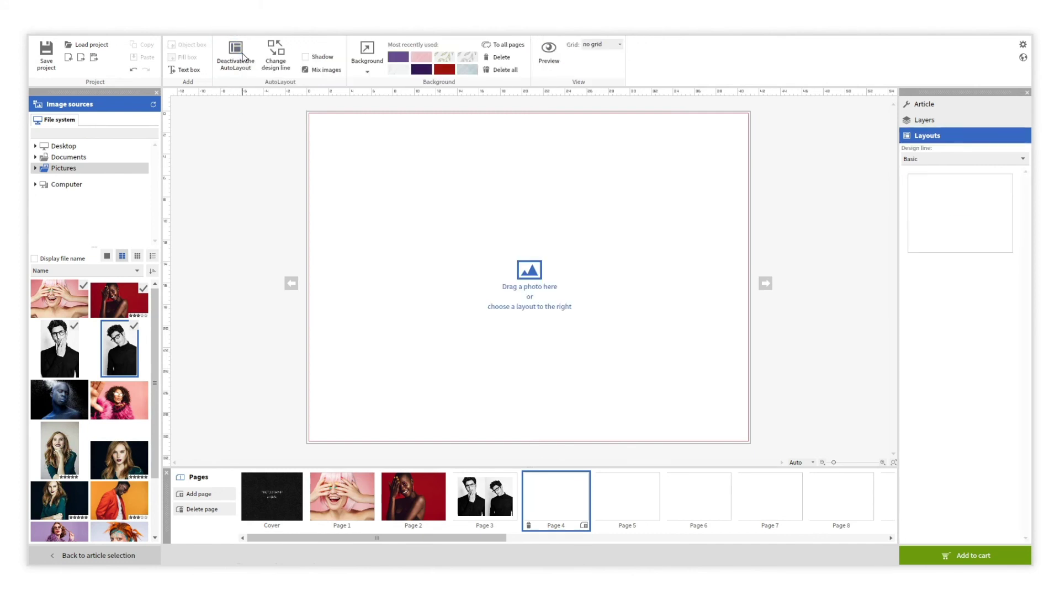
pyautogui.moveTo(81, 408); pyautogui.dragTo(338, 409)
pyautogui.moveTo(384, 380); pyautogui.dragTo(385, 380)
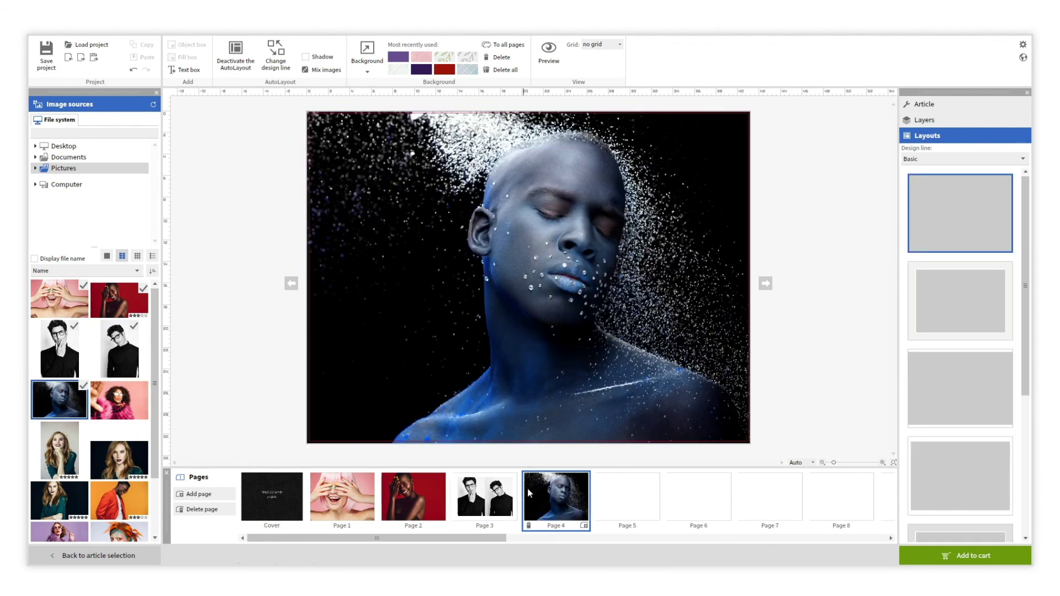
pyautogui.click(621, 499)
pyautogui.moveTo(131, 411); pyautogui.dragTo(411, 358)
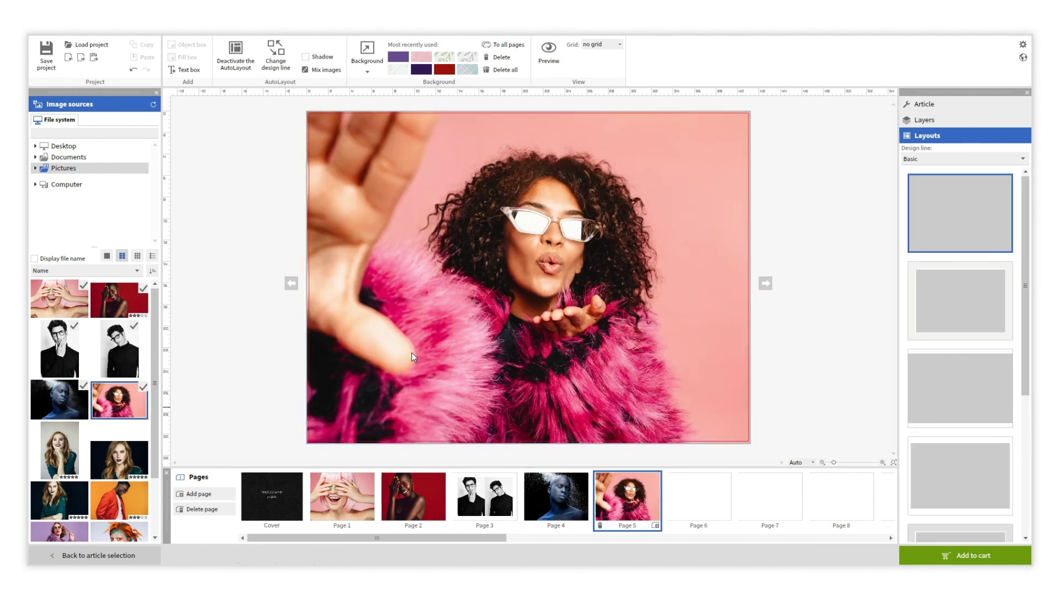